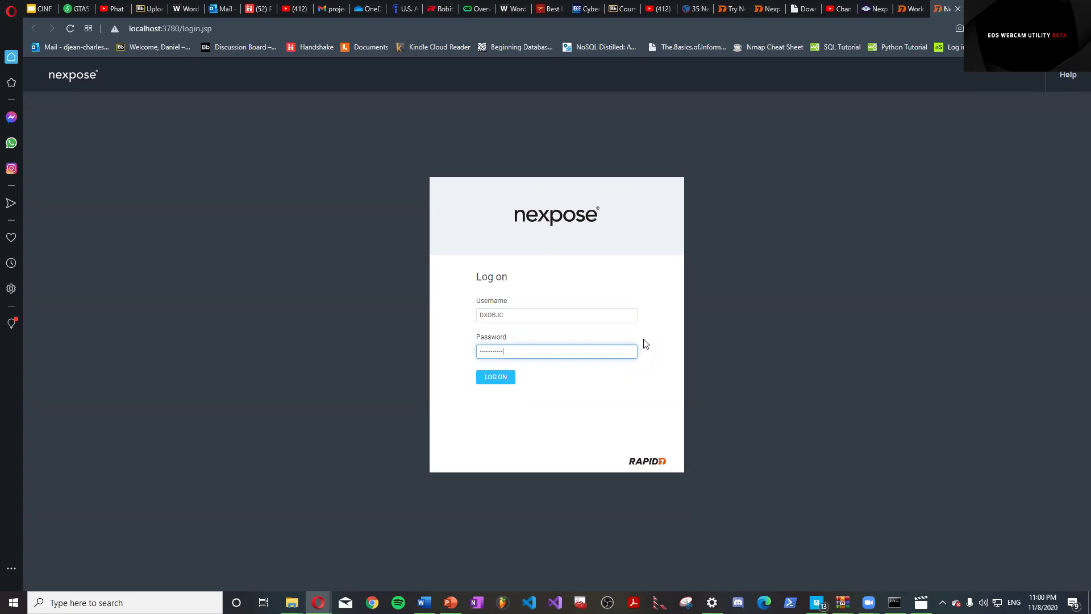
# Log in to Nexpose and review the dashboard's Sites list showing the TEST site.
pyautogui.press('Return')
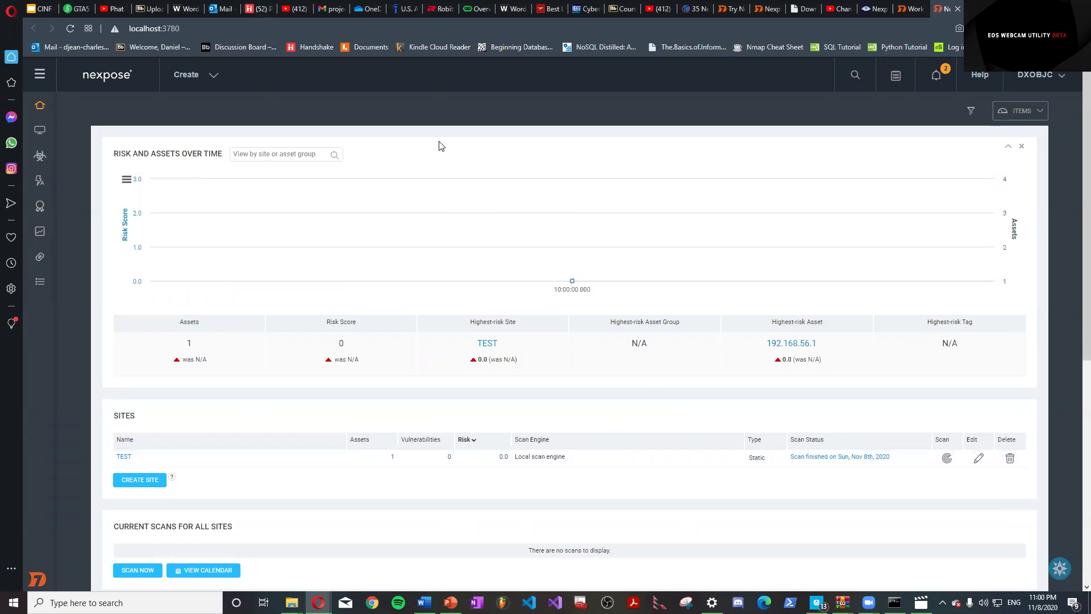
pyautogui.scroll(-4, 172, 316)
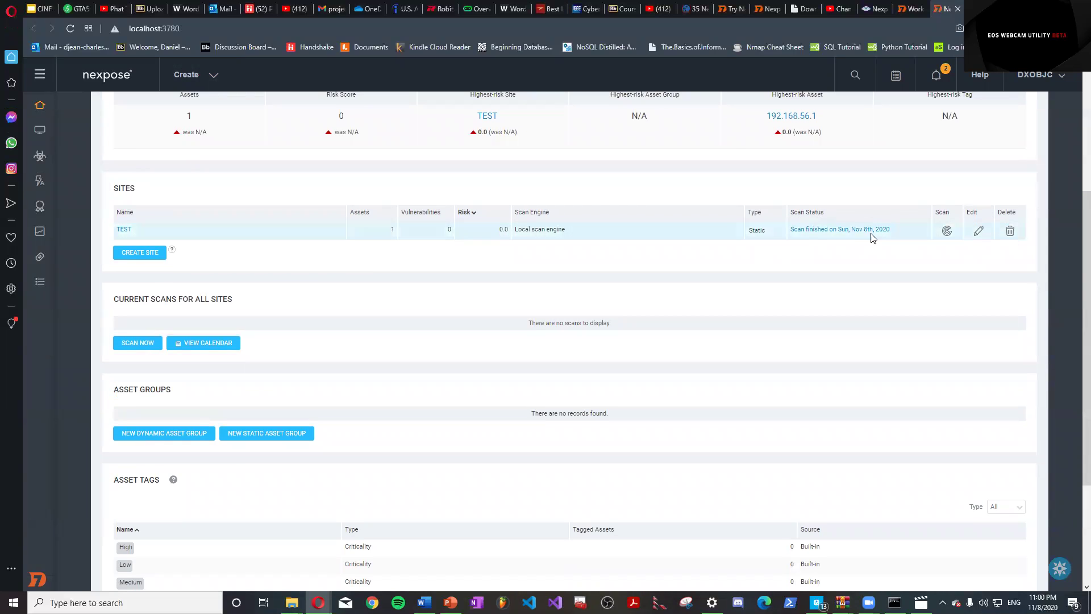
pyautogui.scroll(4, 205, 341)
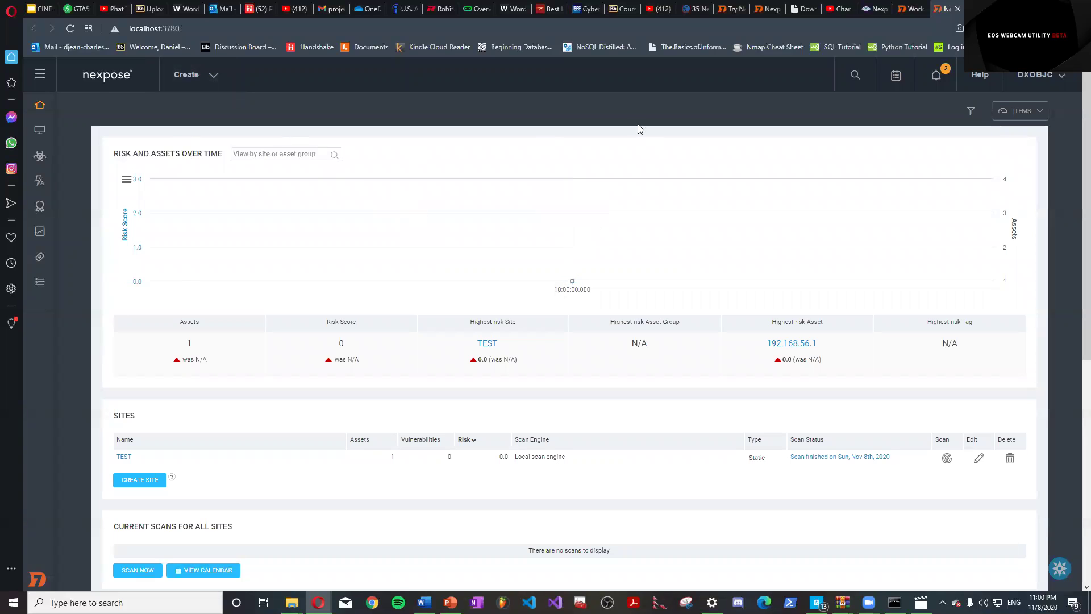
pyautogui.click(187, 77)
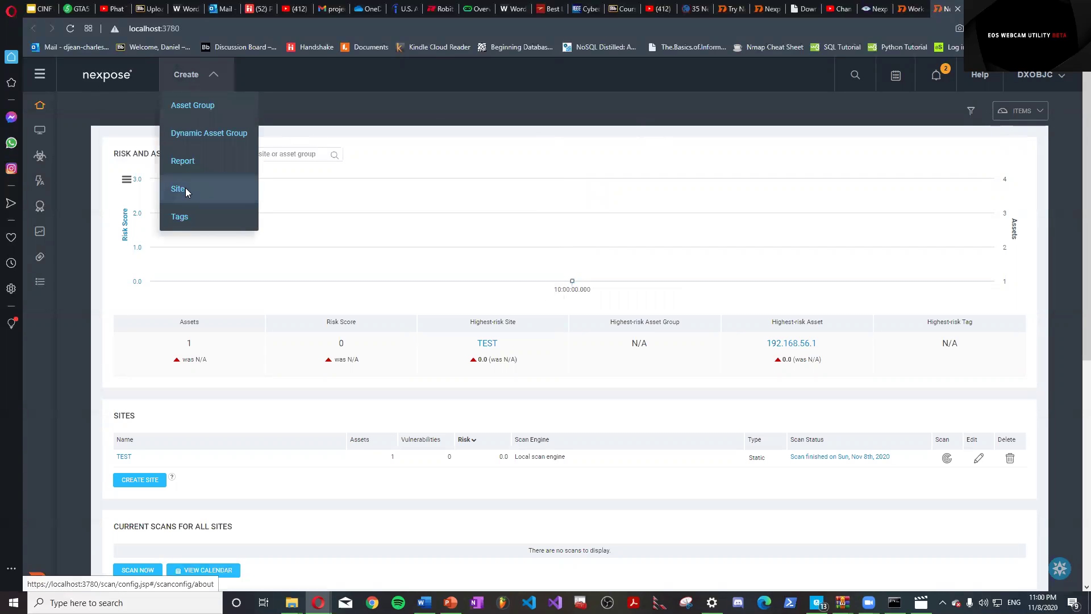
# Create a new site named TEST, keeping its importance at Normal.
pyautogui.click(186, 188)
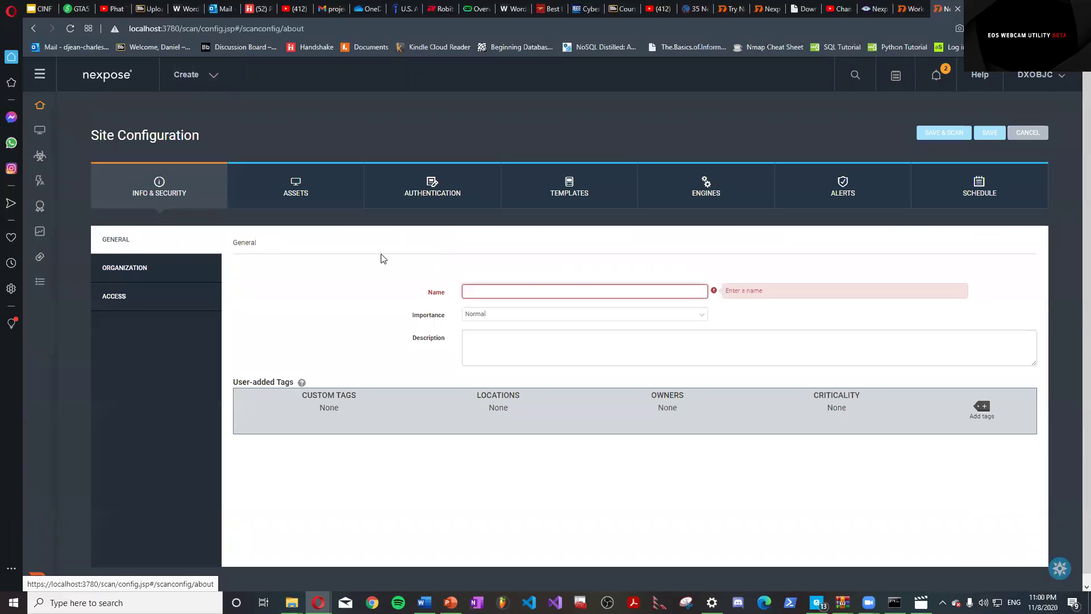
pyautogui.write('test')
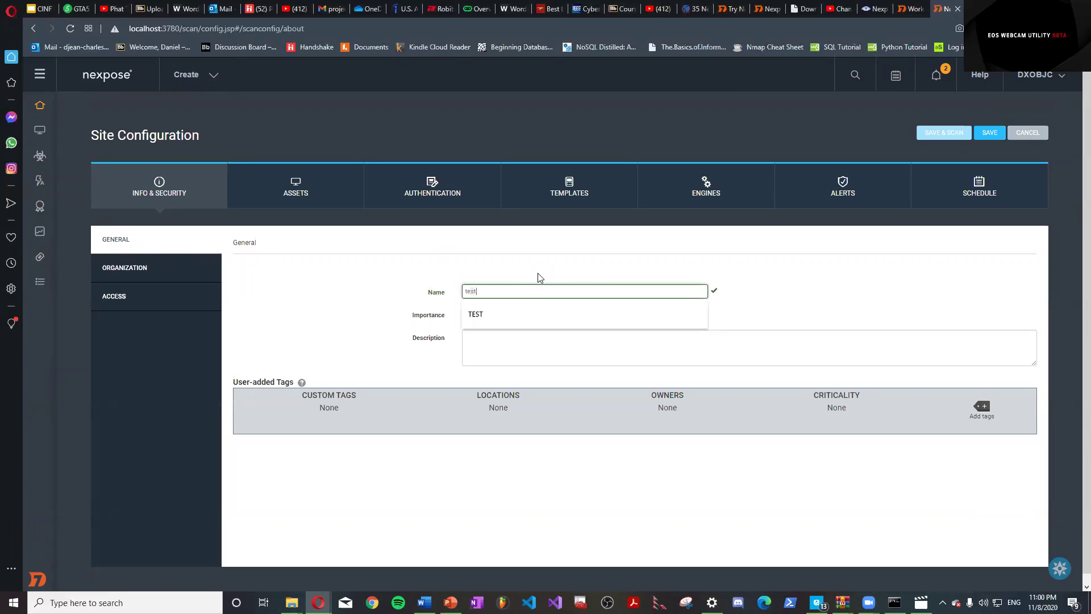
pyautogui.click(519, 309)
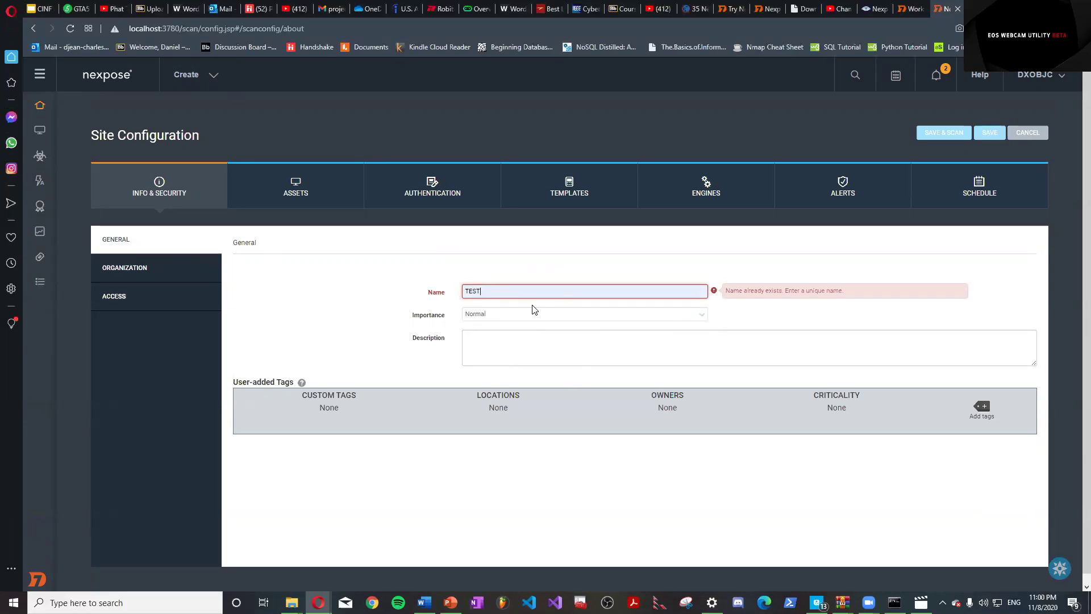
pyautogui.click(696, 314)
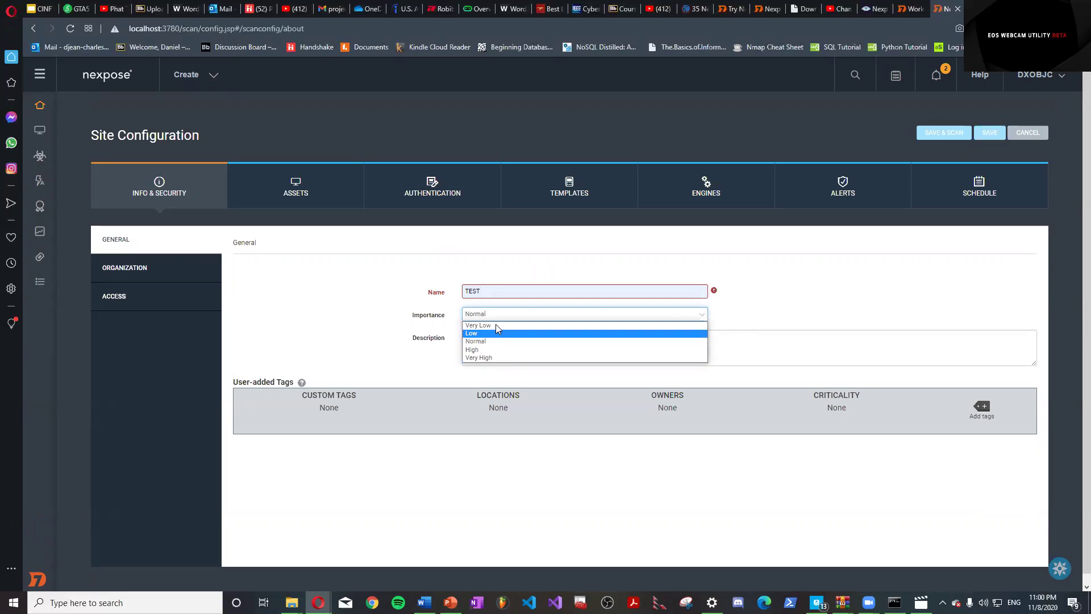
pyautogui.click(493, 341)
pyautogui.click(250, 320)
# Set the site's organization name to TEST and review its Access and Assets settings.
pyautogui.click(151, 268)
pyautogui.click(467, 292)
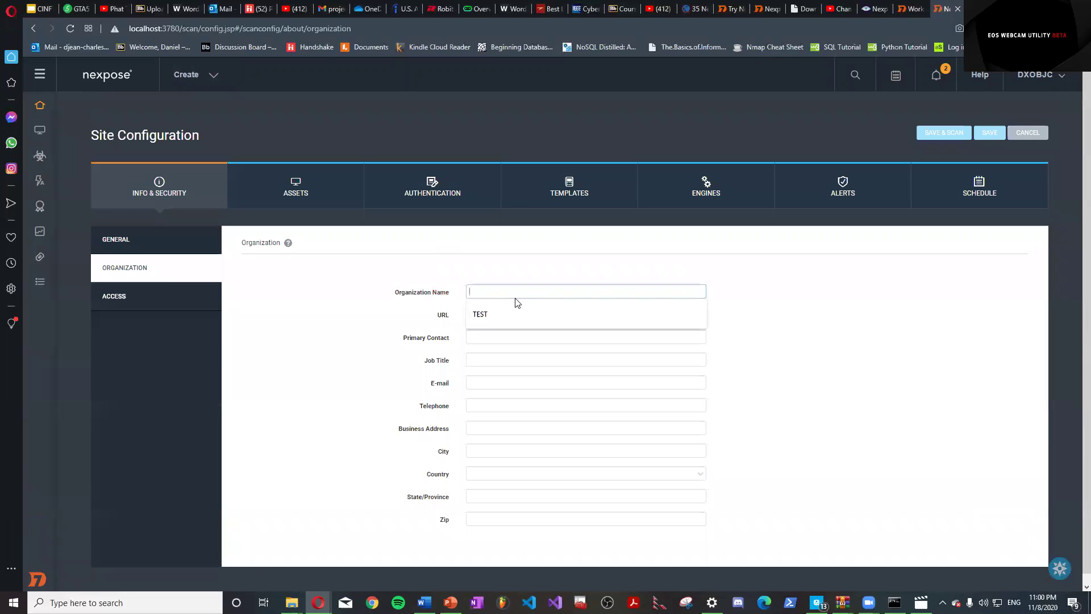
pyautogui.click(501, 316)
pyautogui.click(136, 307)
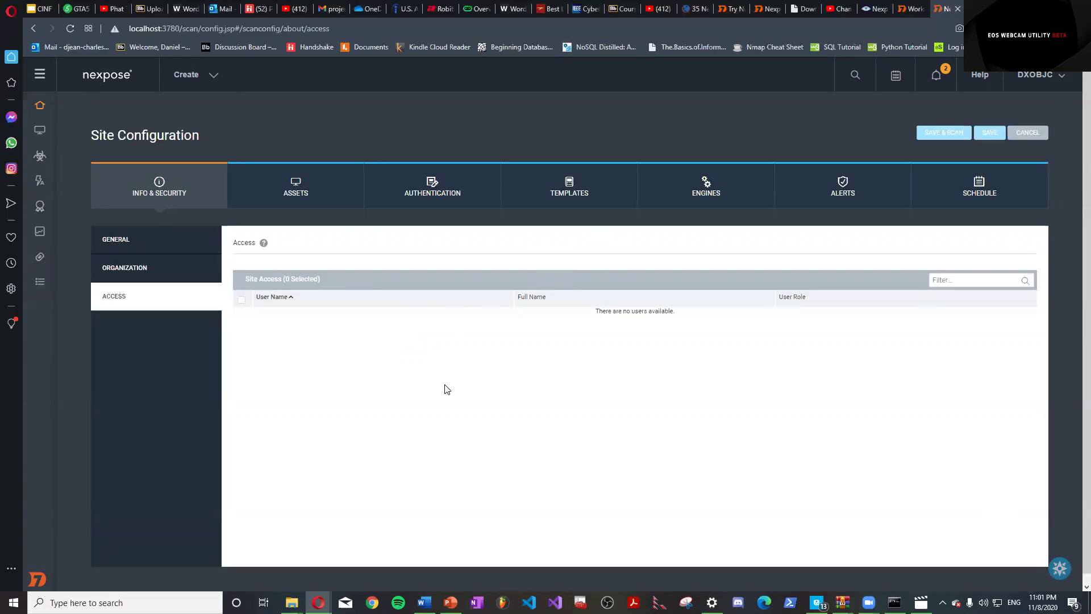
pyautogui.click(301, 196)
pyautogui.click(202, 325)
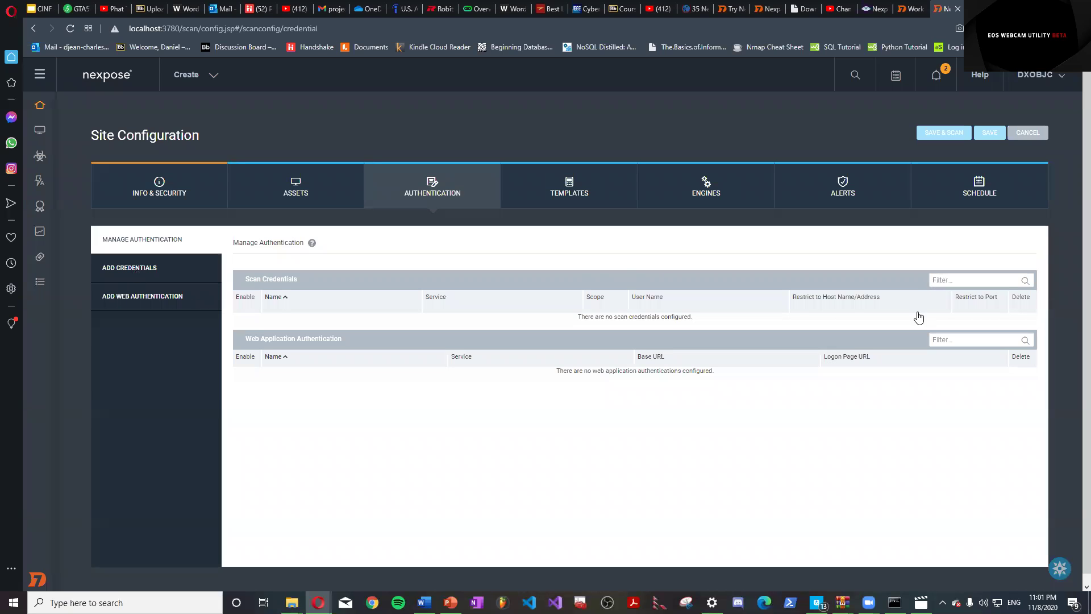
pyautogui.click(159, 276)
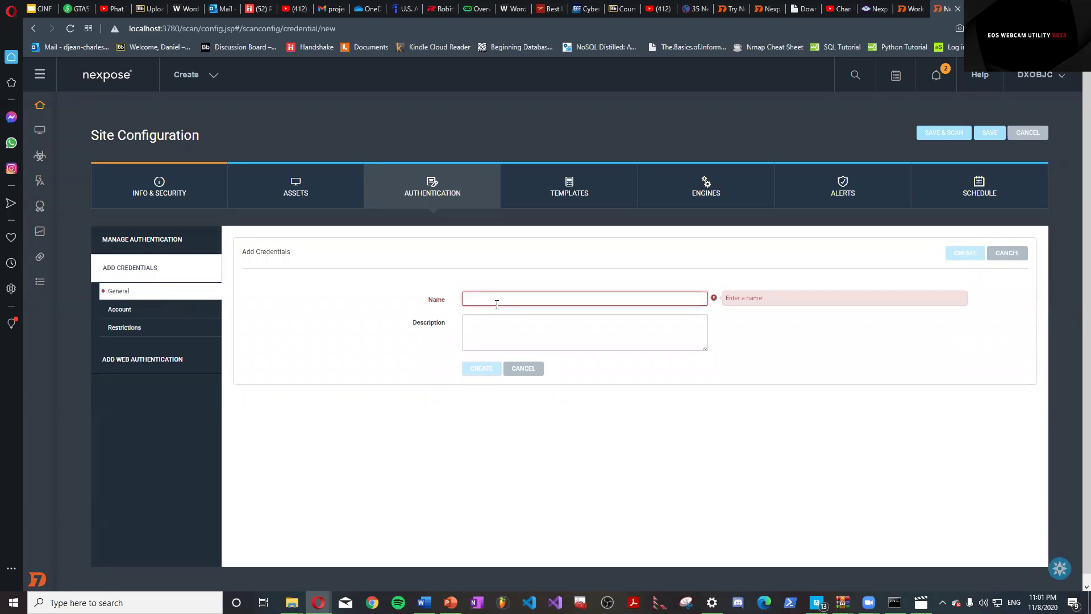
# Name the new credential SSH, using Secure Shell (SSH) service managed by Nexpose.
pyautogui.write('S')
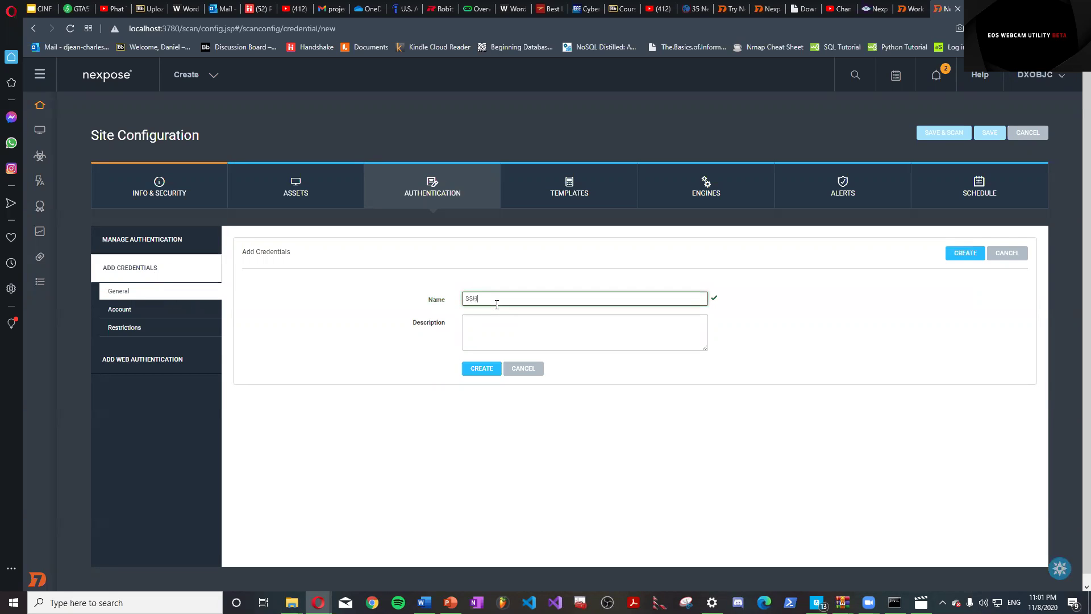
pyautogui.write('SH')
pyautogui.click(162, 312)
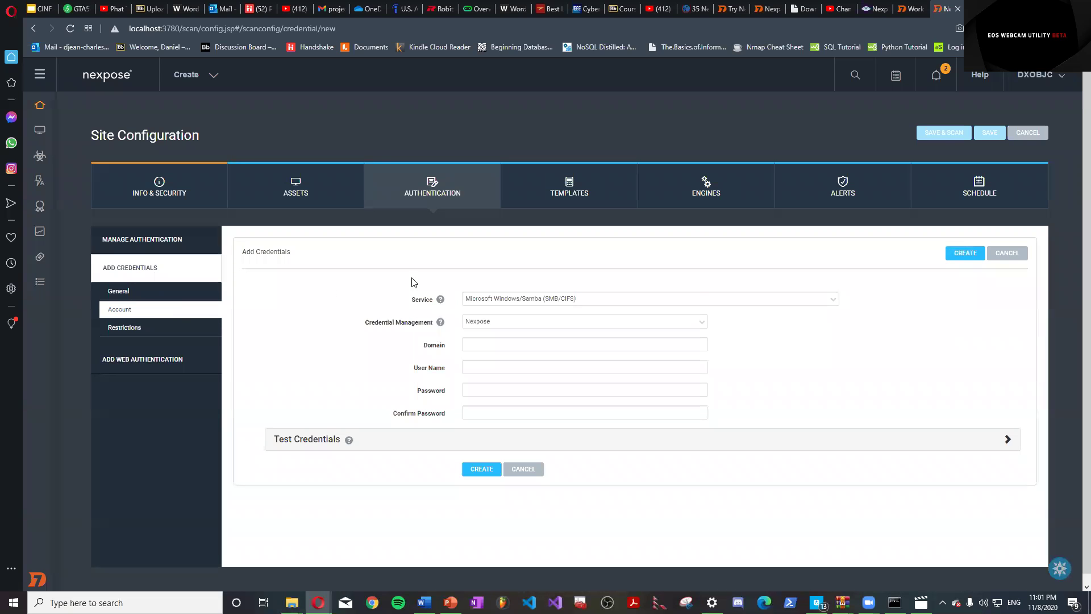
pyautogui.click(573, 303)
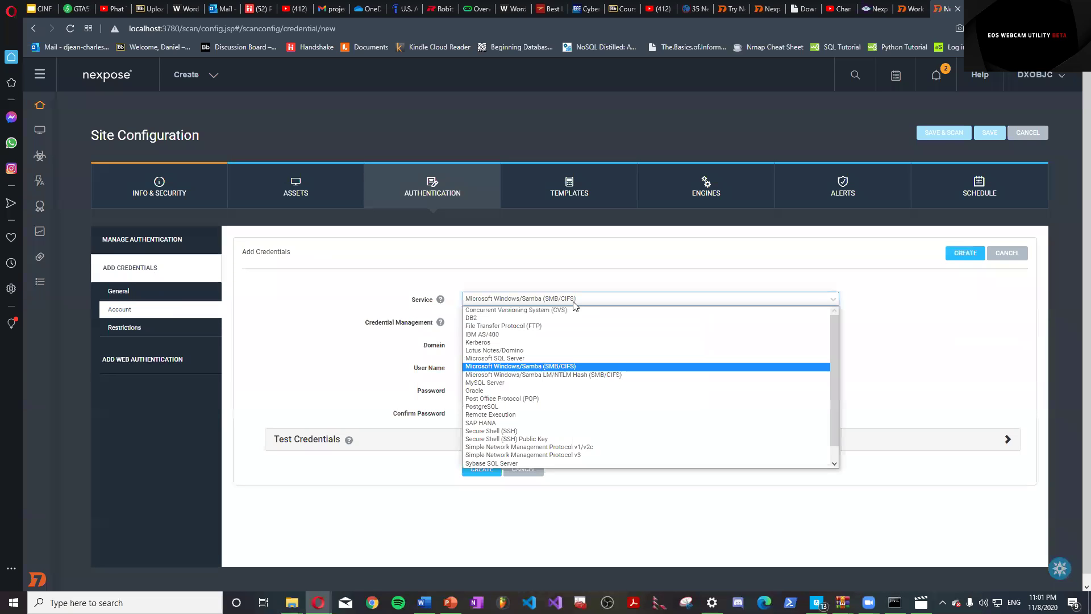
pyautogui.click(544, 432)
pyautogui.click(508, 323)
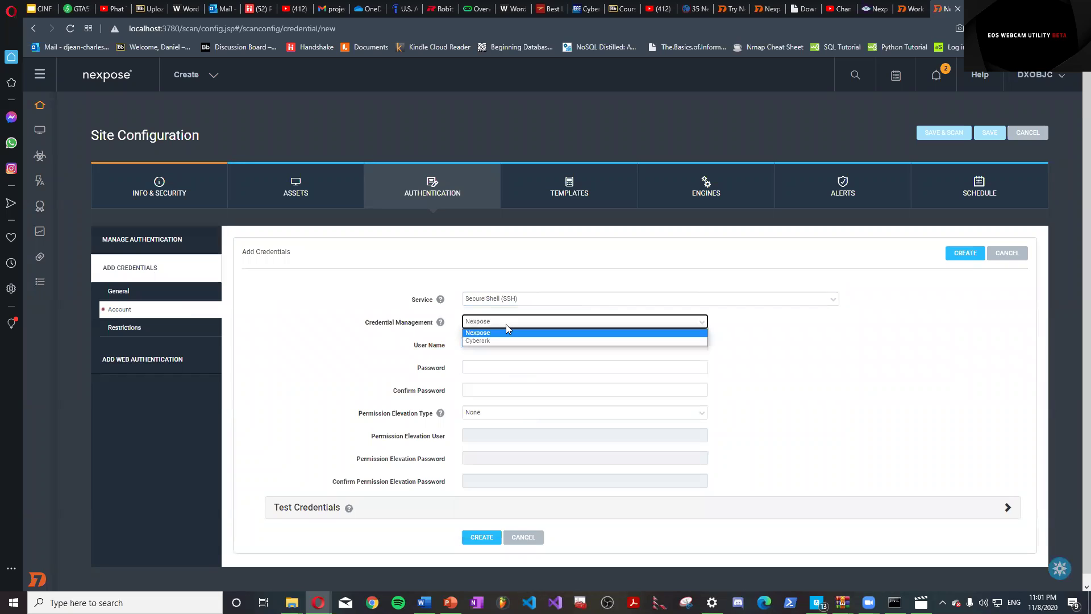
pyautogui.click(507, 327)
# Enter the SSH account user name and password, confirm the password, and save the credential.
pyautogui.click(507, 344)
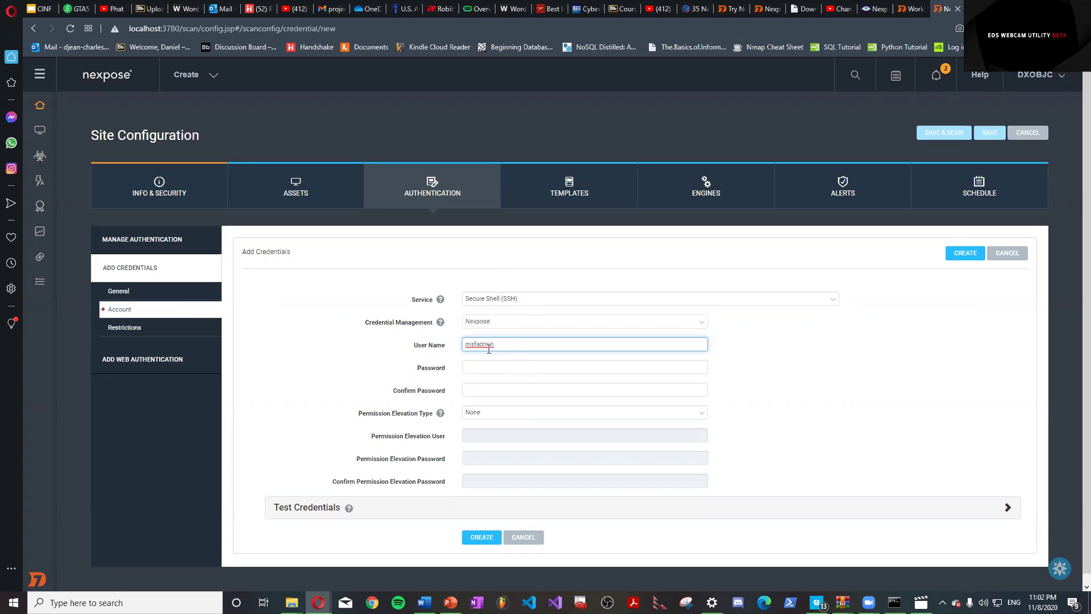
pyautogui.click(502, 367)
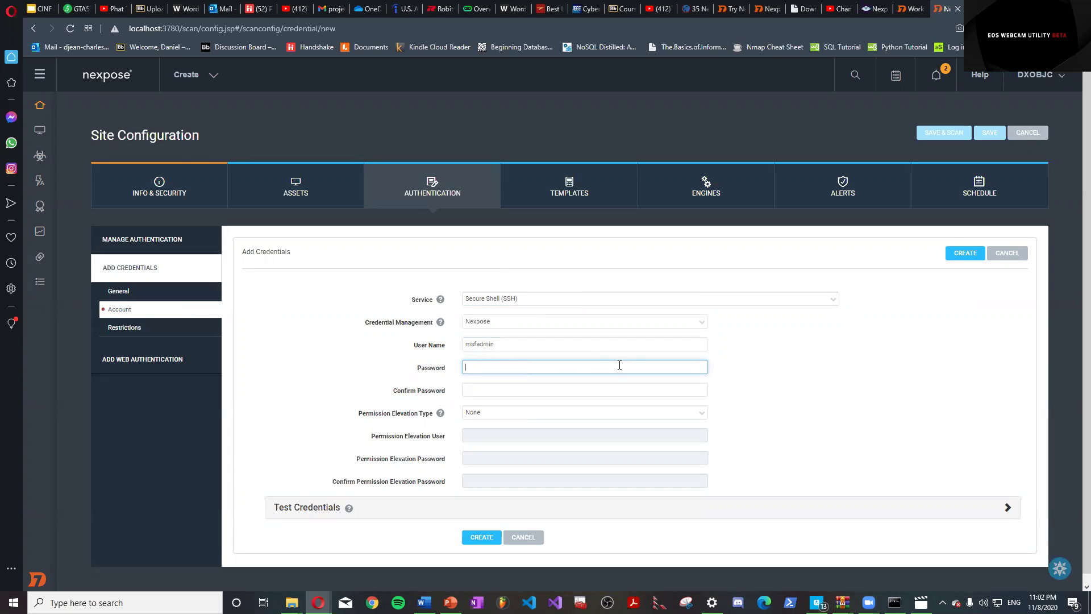
pyautogui.write('m')
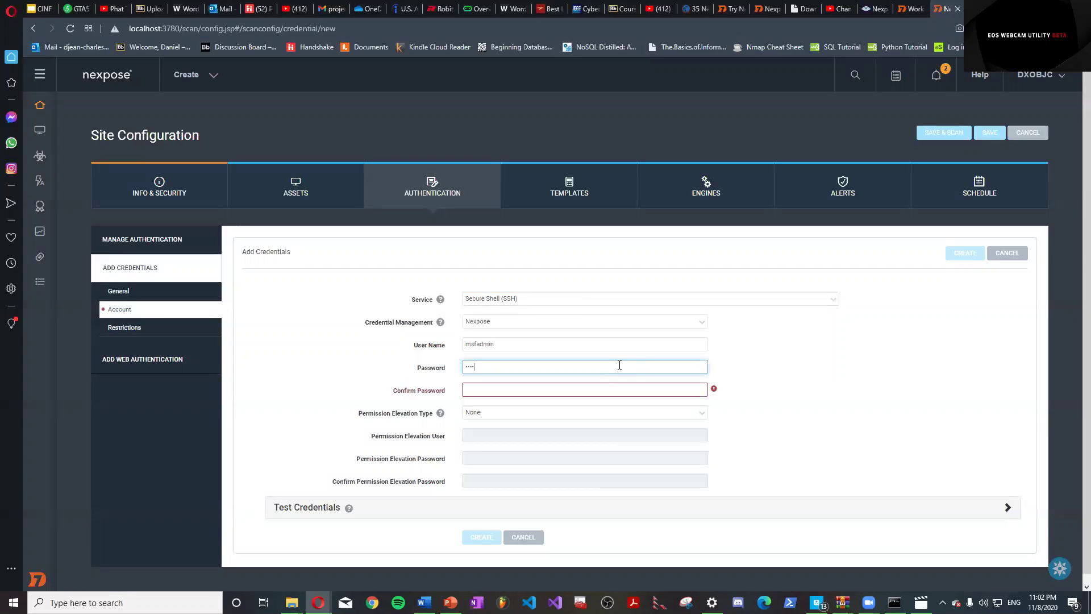
pyautogui.click(572, 390)
pyautogui.write('msfadmin')
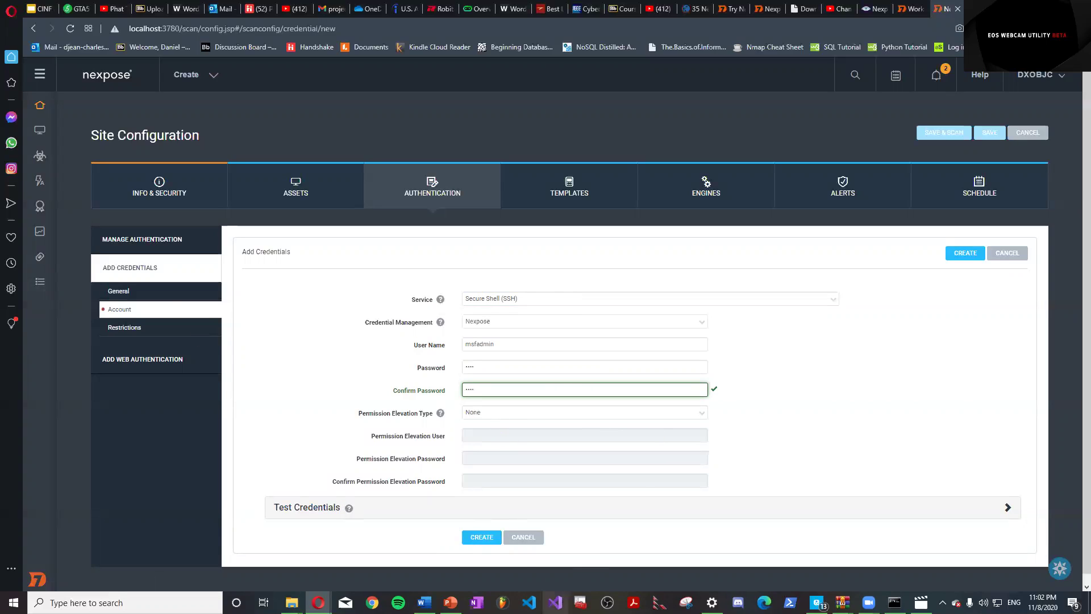
pyautogui.click(145, 328)
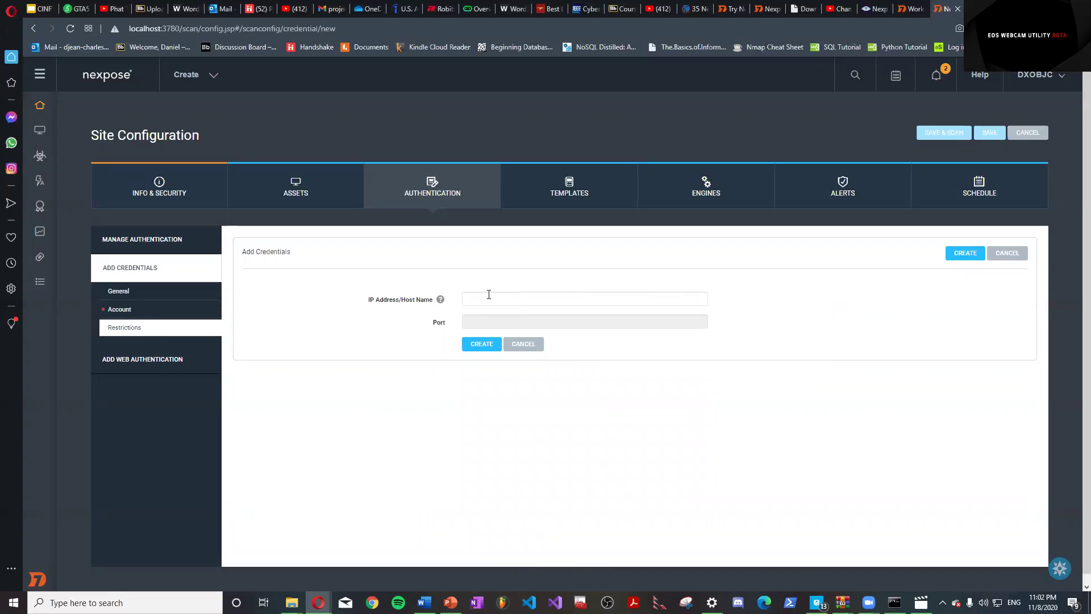
pyautogui.click(185, 310)
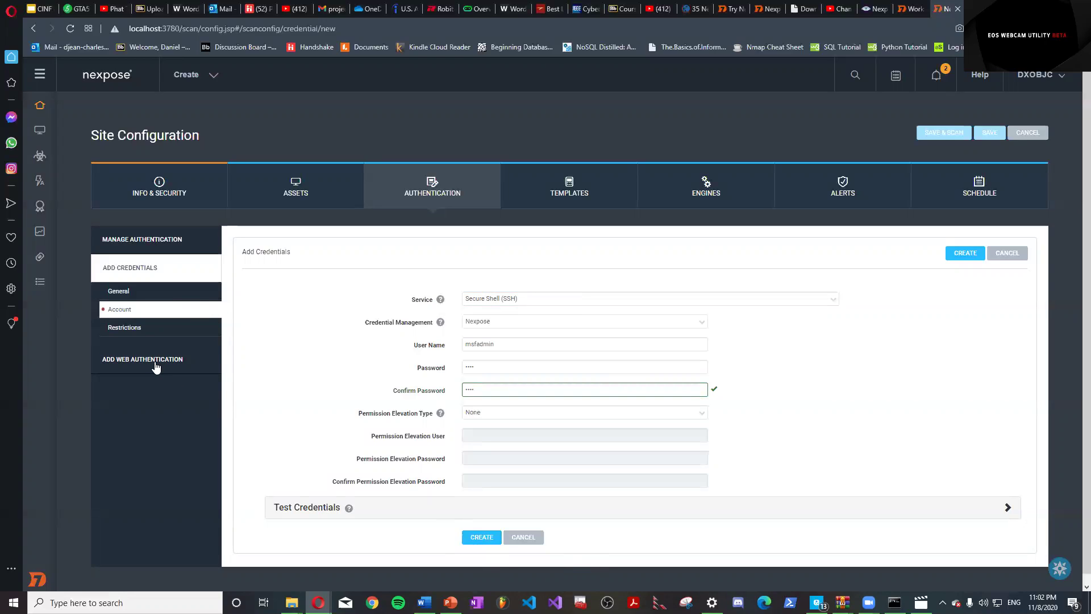
pyautogui.click(482, 537)
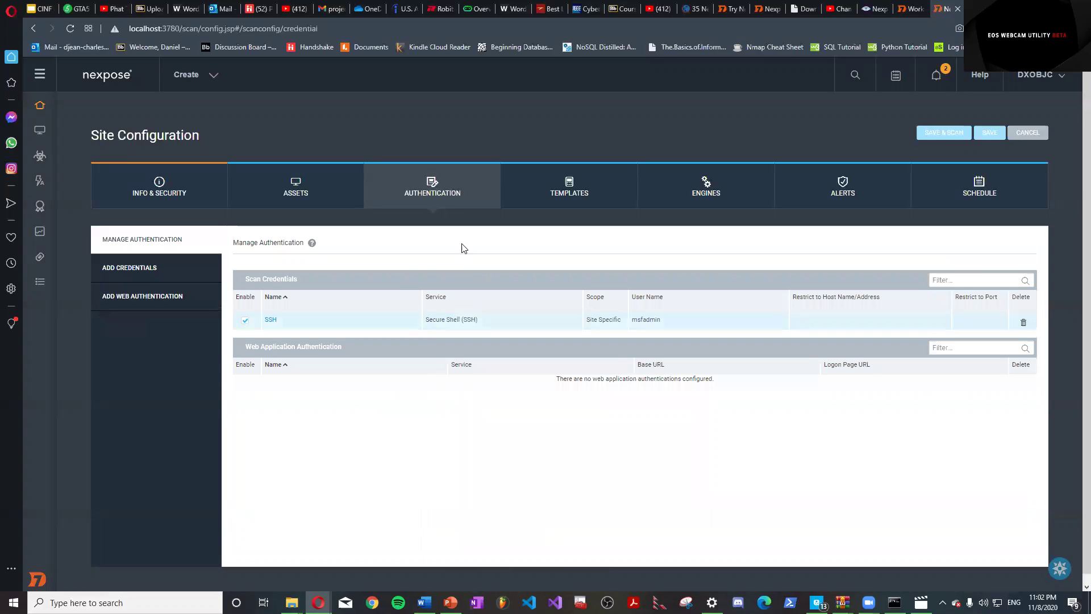
# Review the scan template and assign the Local scan engine to the site.
pyautogui.click(569, 187)
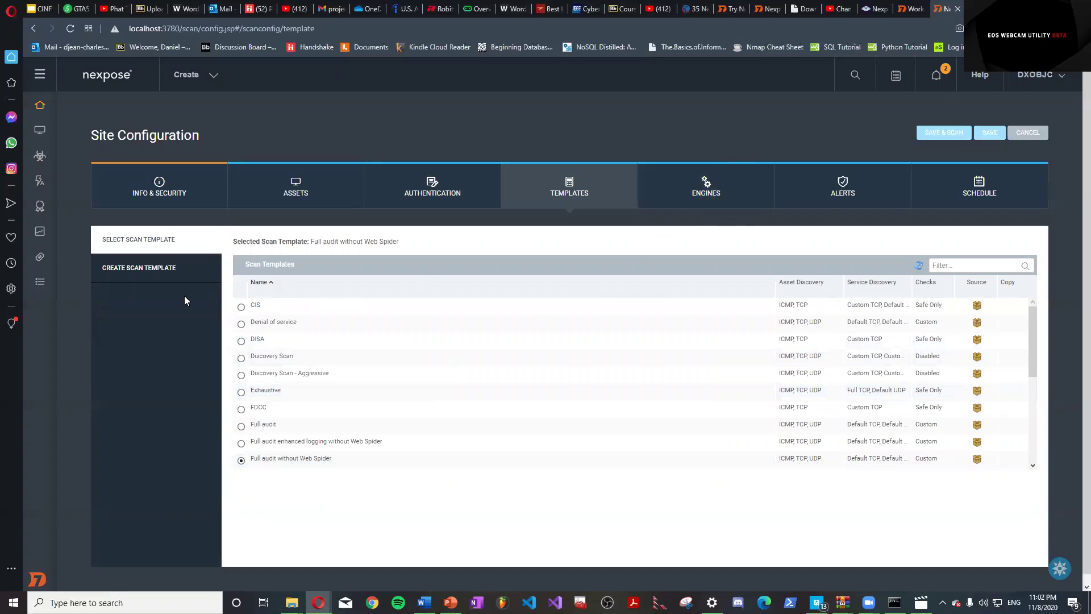
pyautogui.click(702, 188)
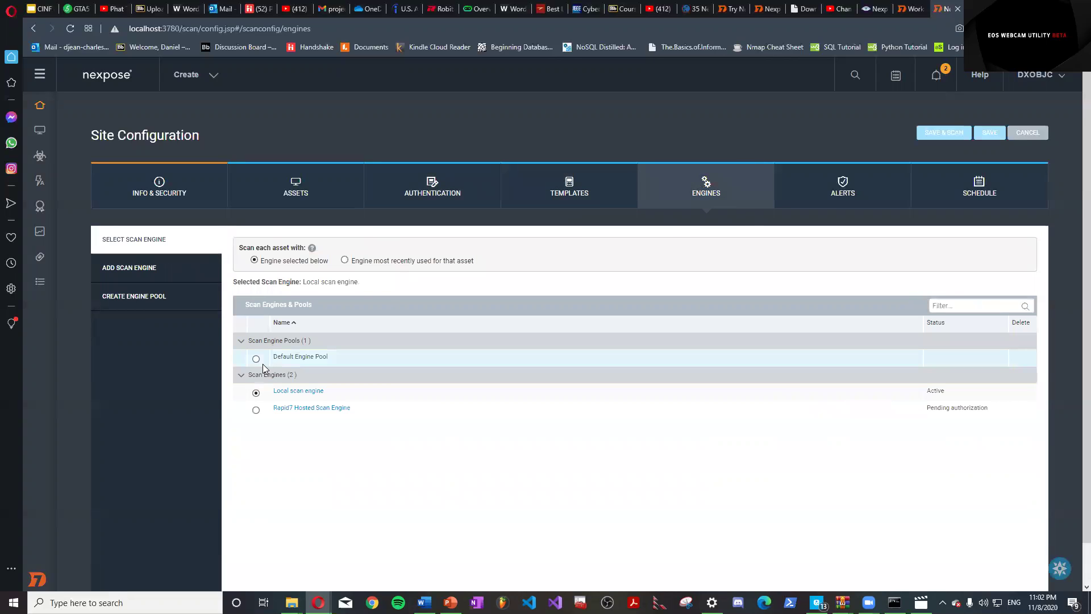
pyautogui.click(256, 359)
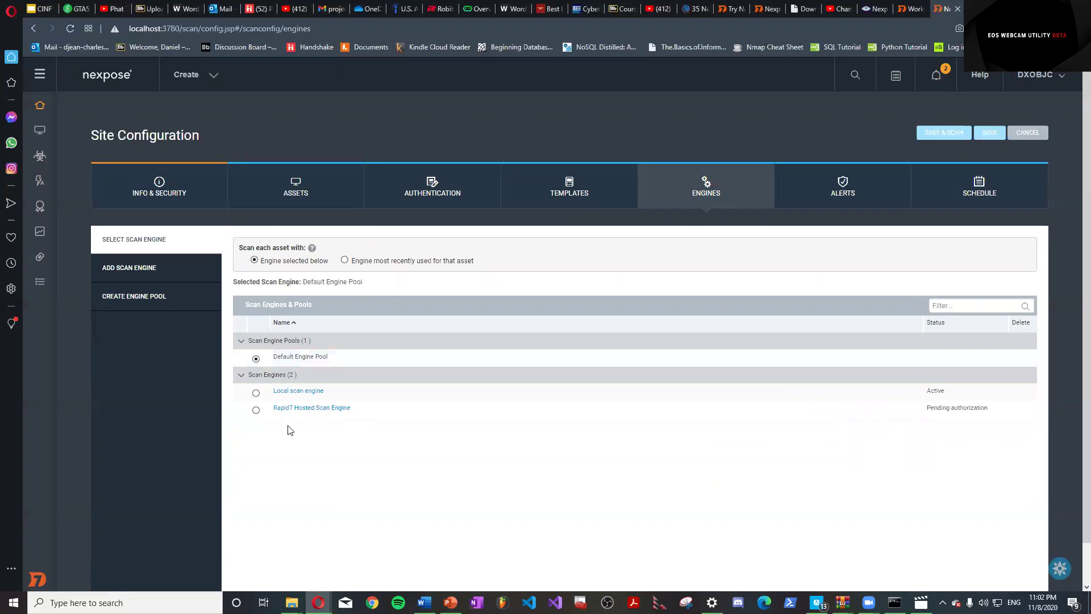
pyautogui.click(256, 392)
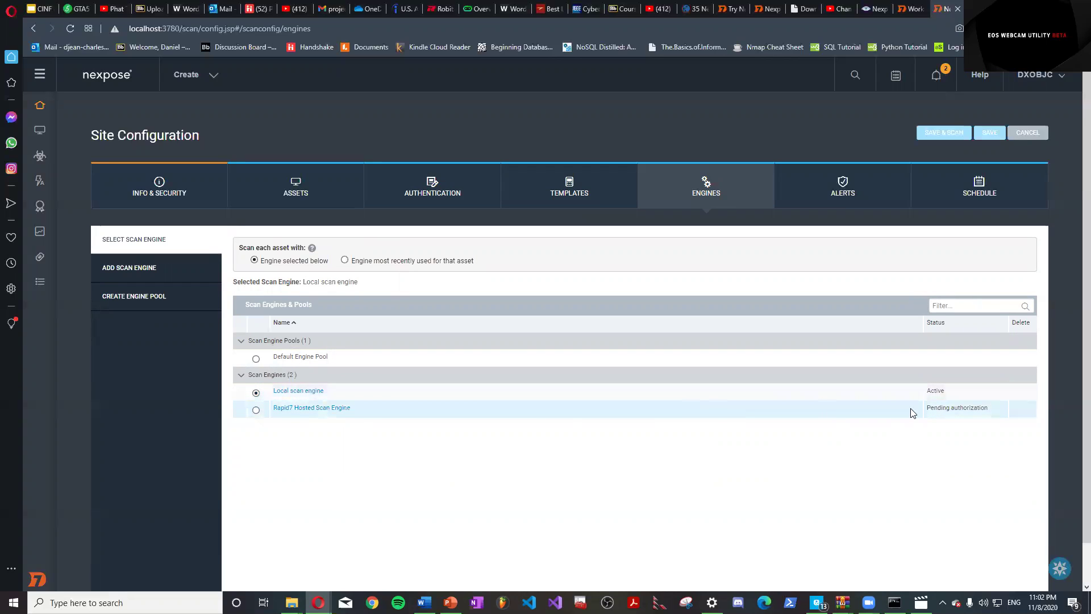
pyautogui.click(877, 196)
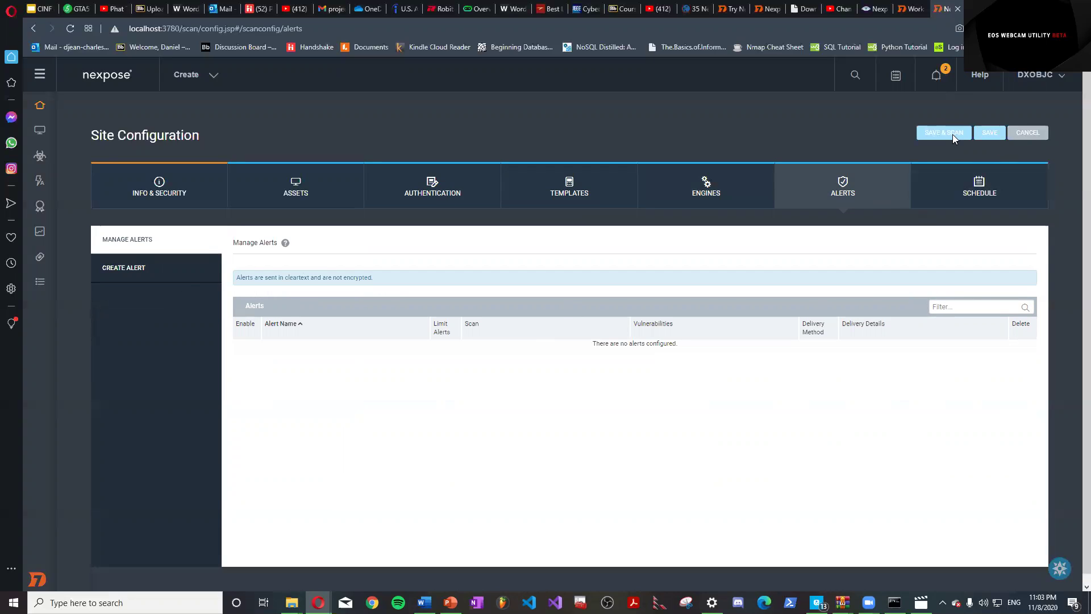
# Review the site's engine, template, credentials and assets back to its general details.
pyautogui.click(689, 197)
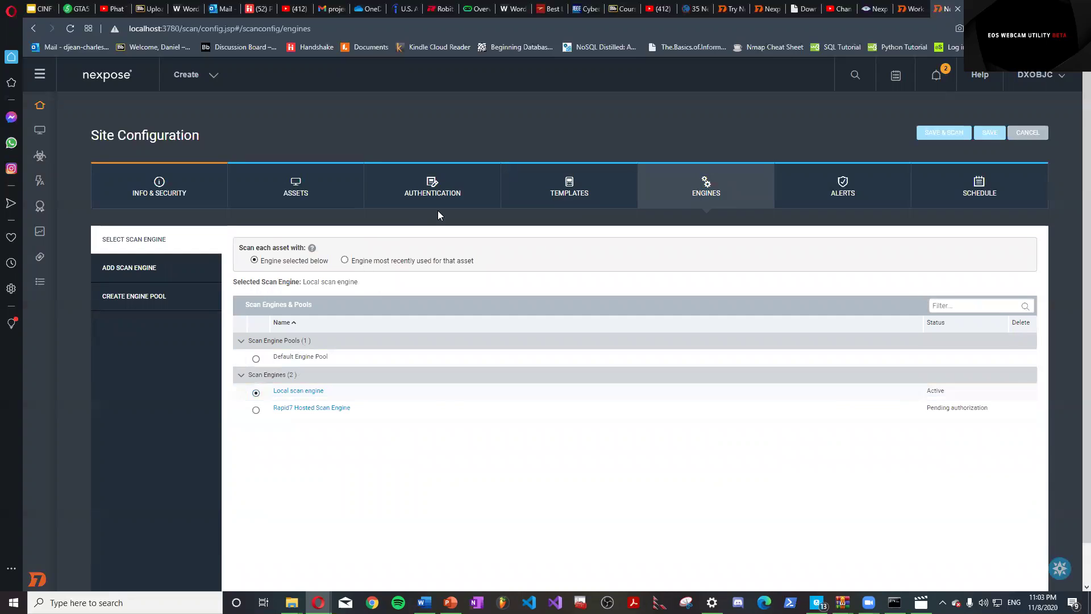
pyautogui.click(569, 187)
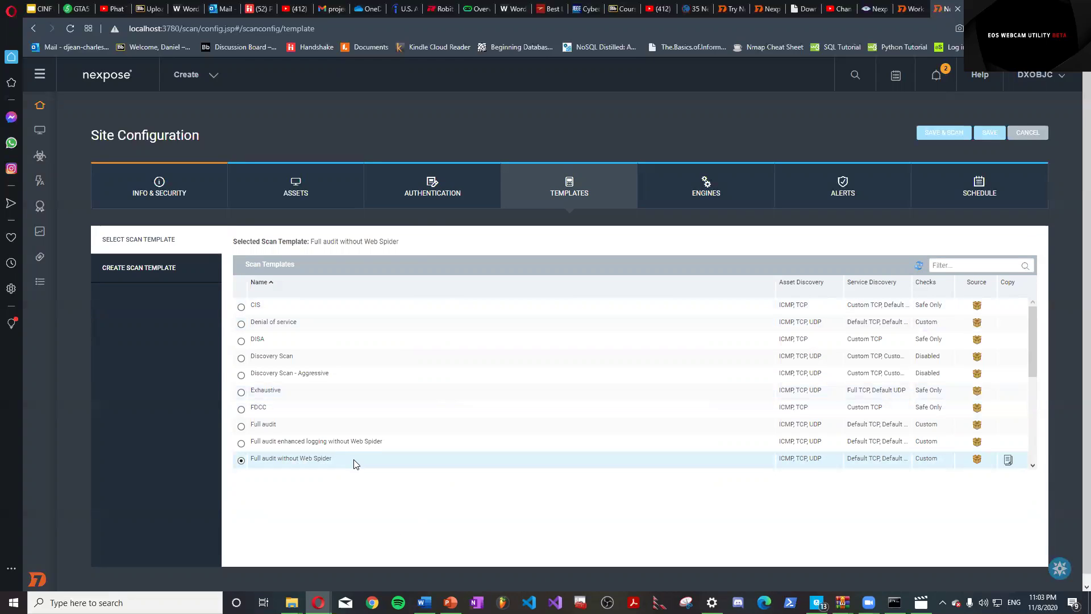
pyautogui.click(453, 203)
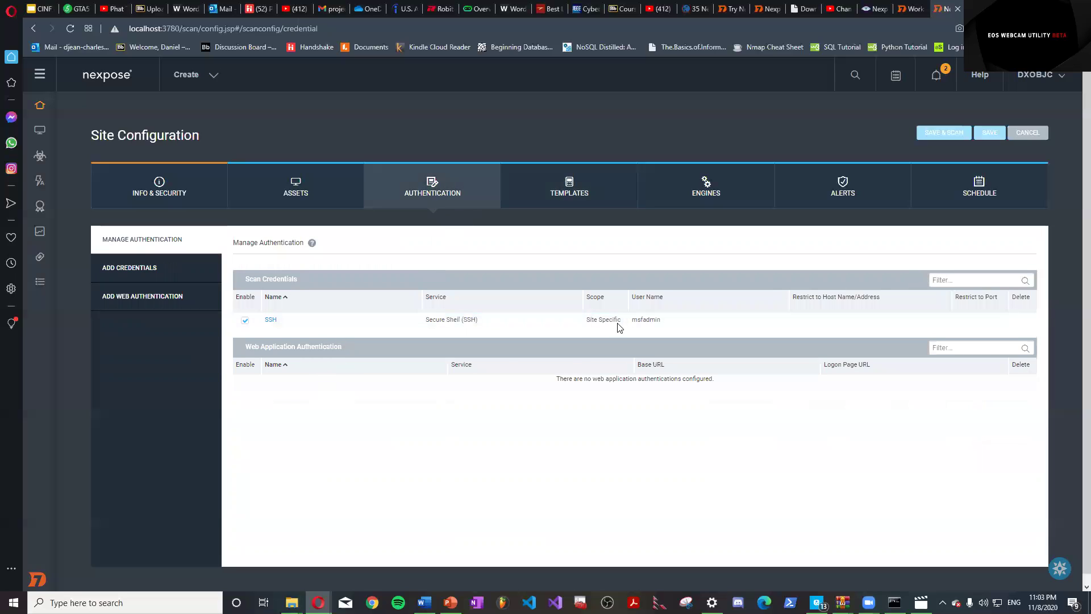
pyautogui.click(285, 186)
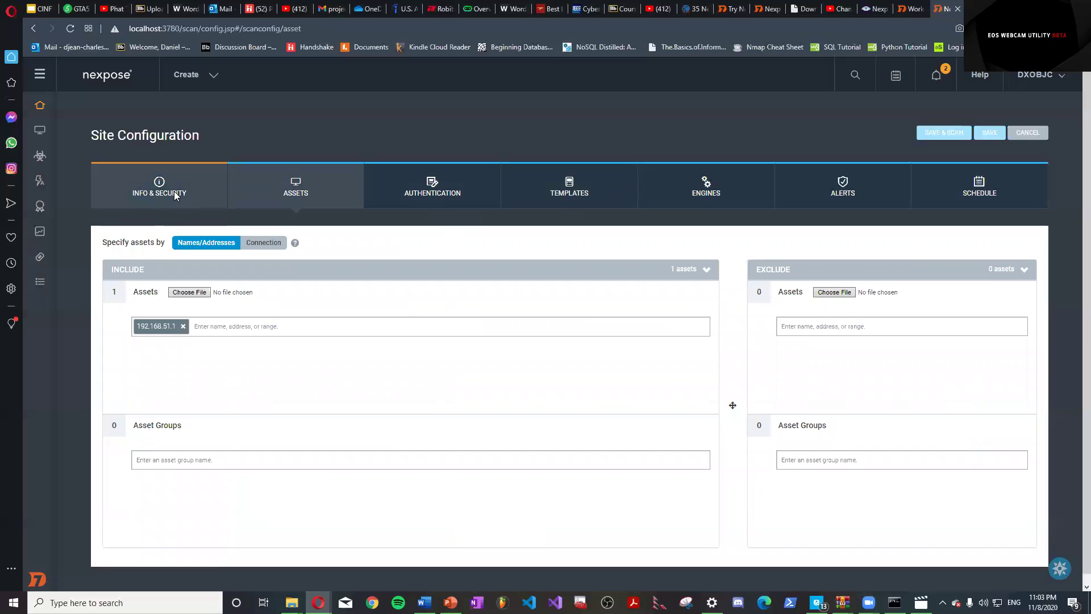
pyautogui.click(170, 193)
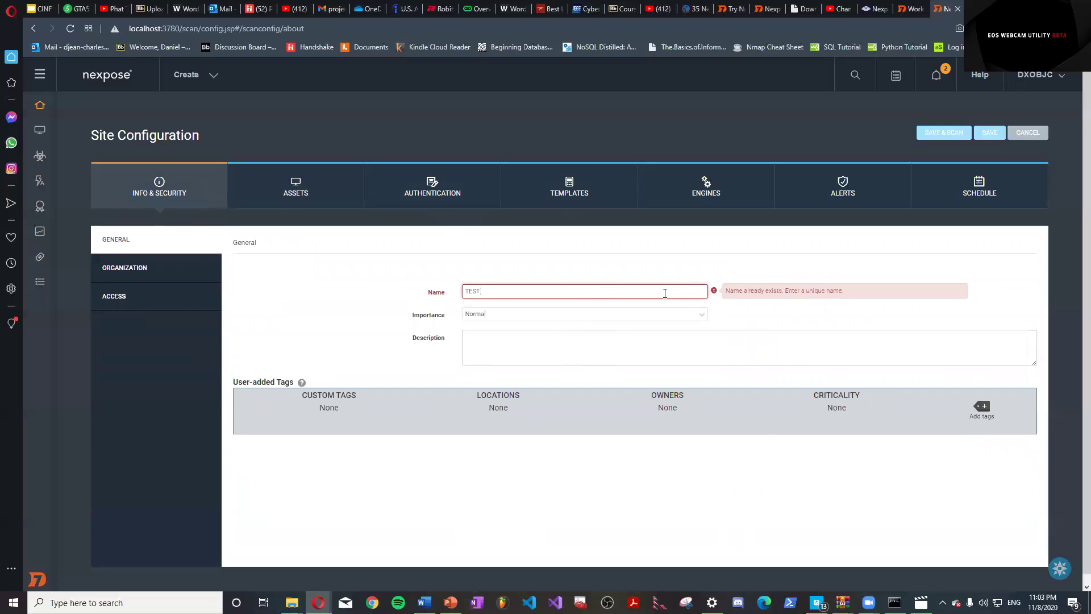
# Rename the site from TEST to yest, then save it and start scanning.
pyautogui.press('BackSpace')
pyautogui.press('BackSpace')
pyautogui.press('BackSpace')
pyautogui.press('BackSpace')
pyautogui.write('yest')
pyautogui.click(877, 304)
pyautogui.click(950, 134)
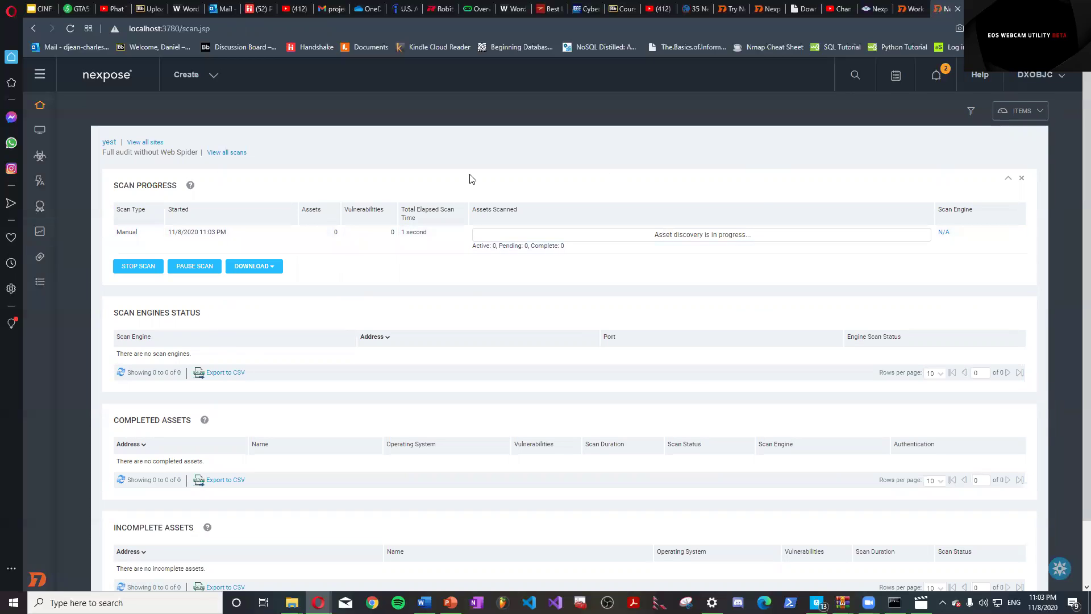
# Stop the site's running scan and confirm the stop request.
pyautogui.scroll(-2, 251, 185)
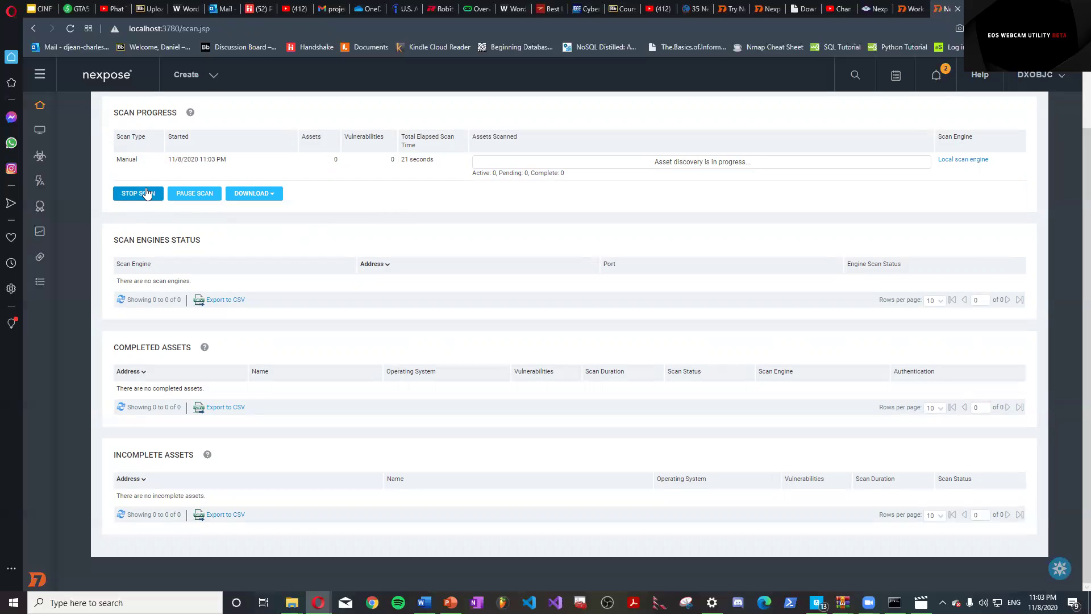
pyautogui.click(138, 194)
pyautogui.click(538, 336)
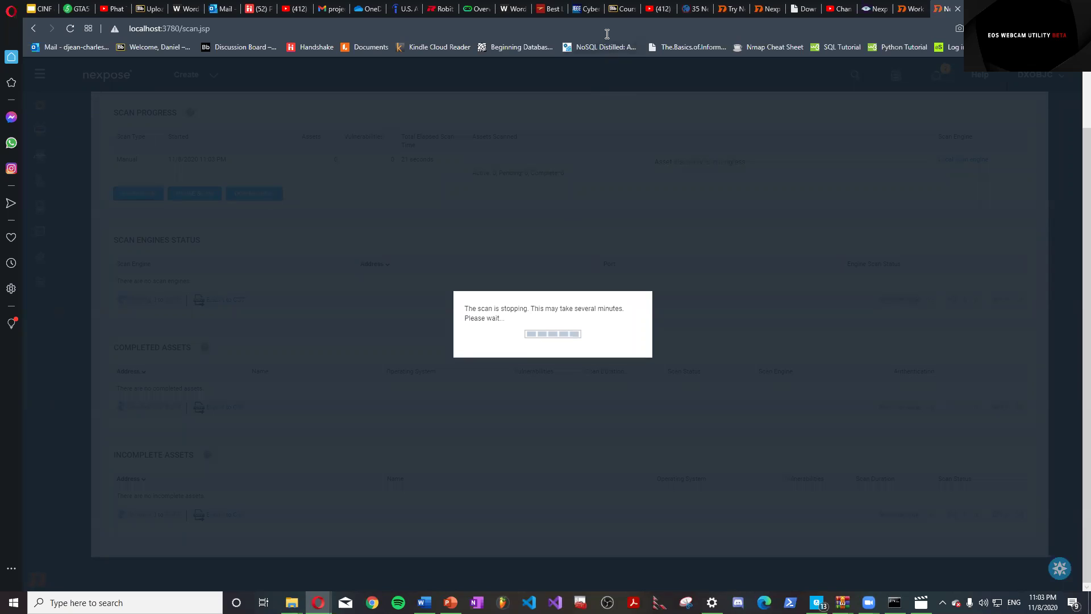